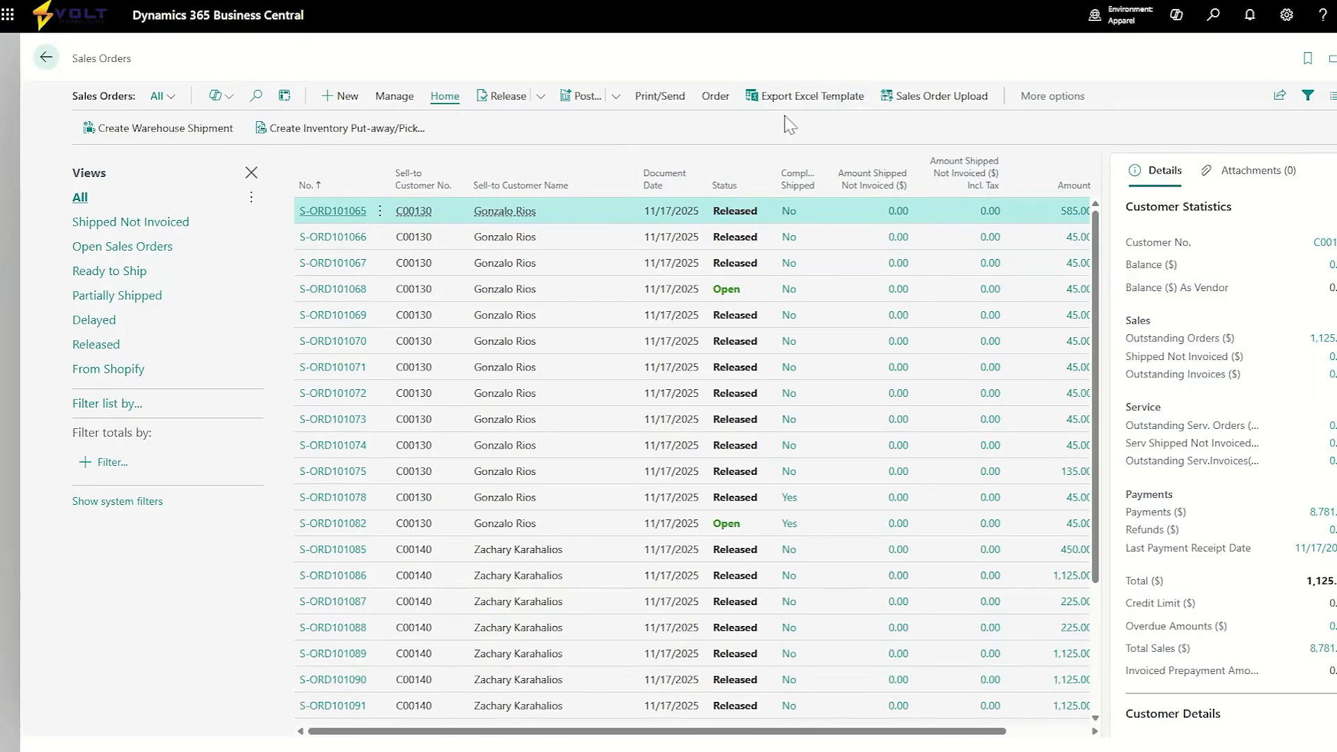
left_click(808, 98)
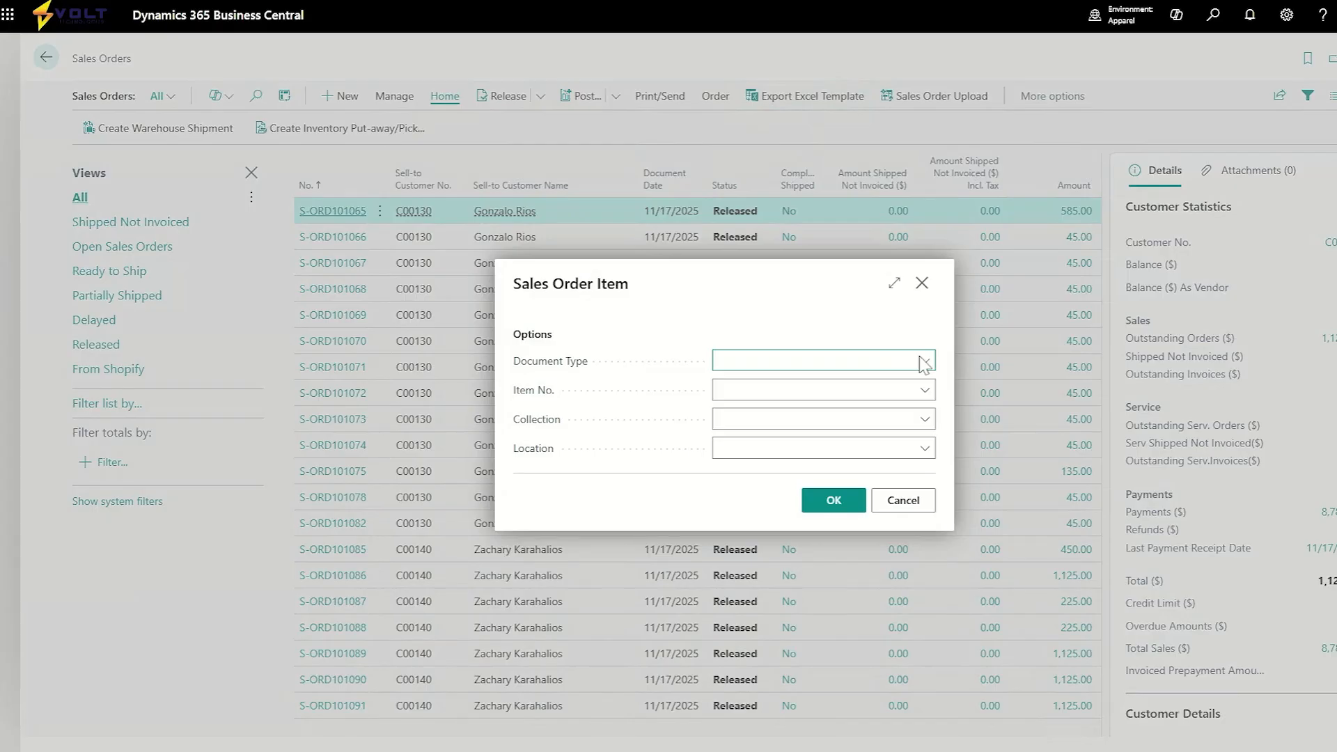
left_click(925, 391)
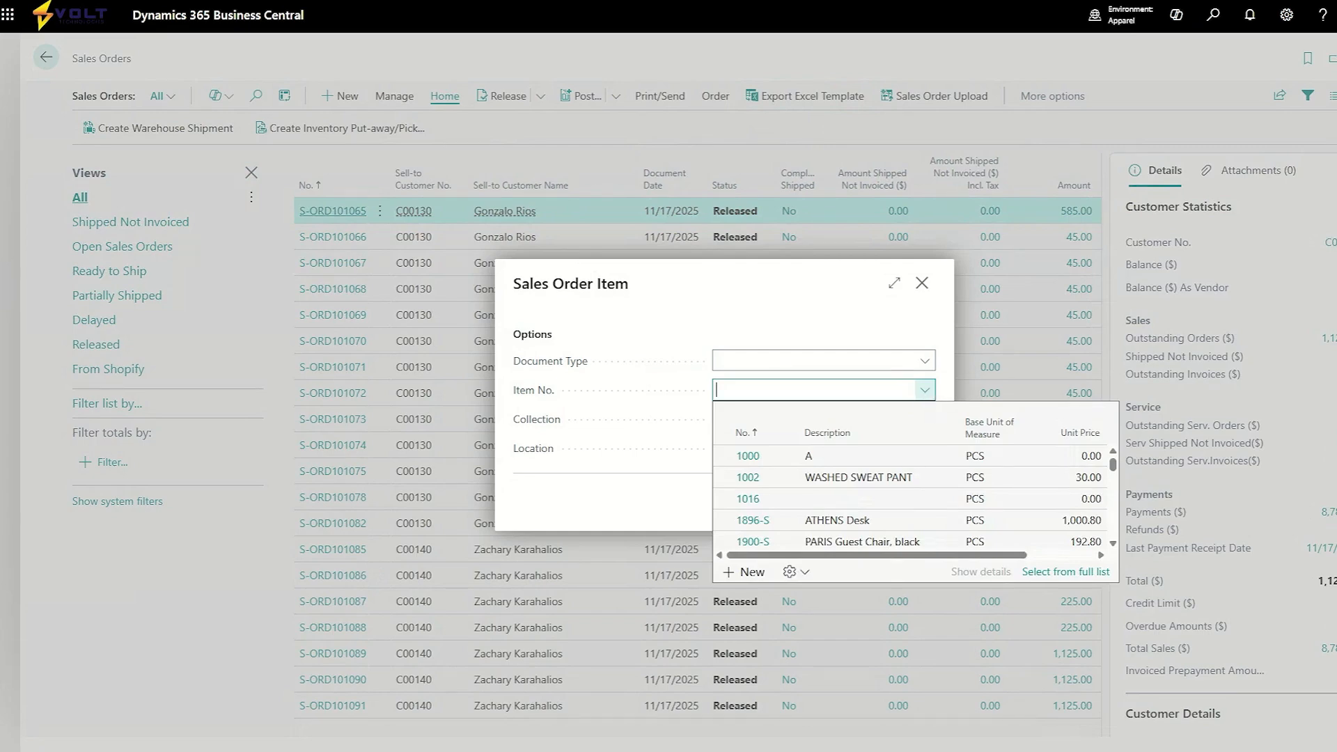
left_click(927, 394)
left_click(930, 424)
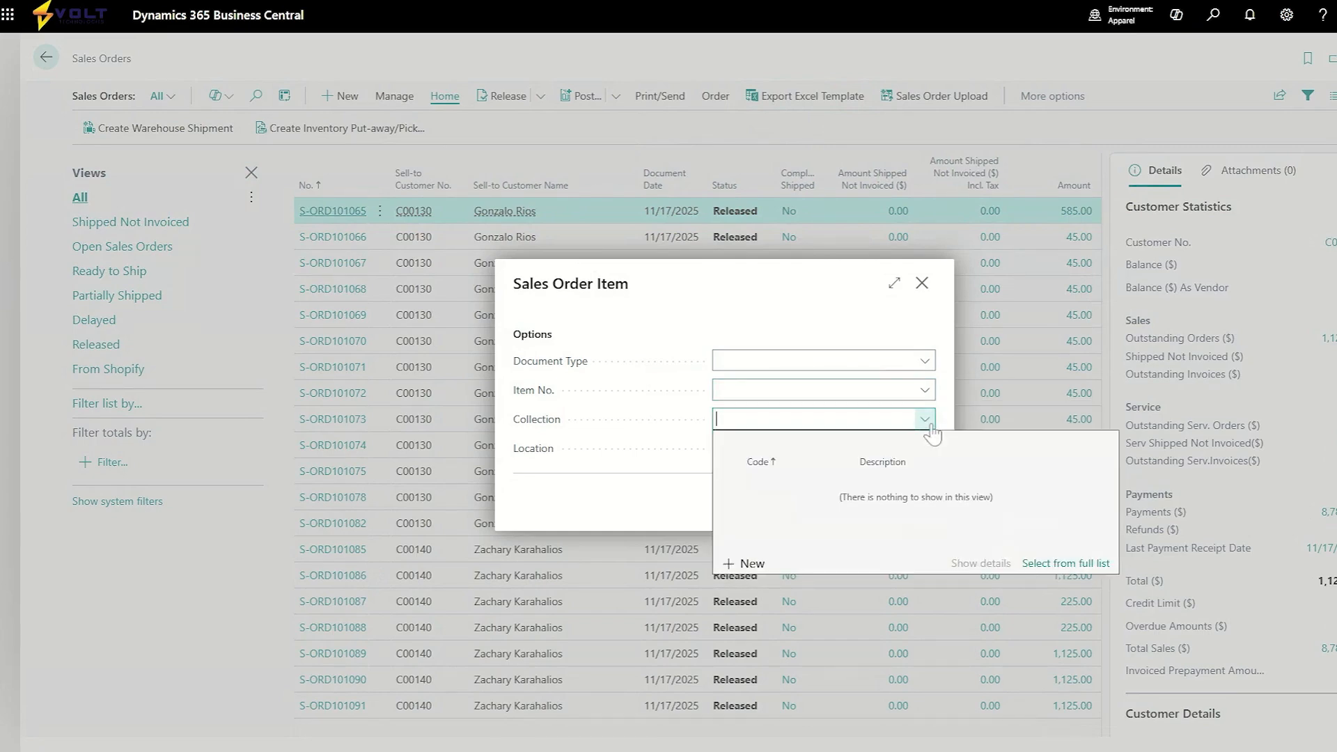
left_click(929, 423)
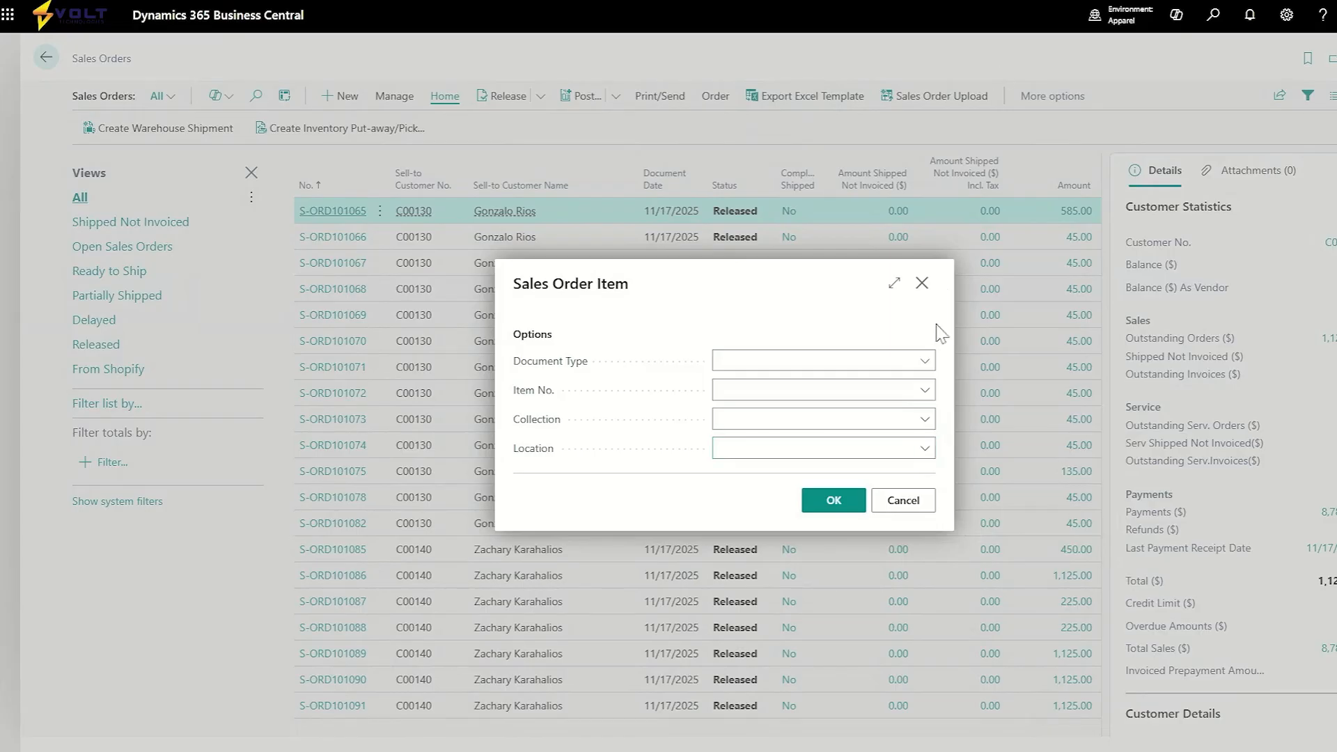
left_click(921, 283)
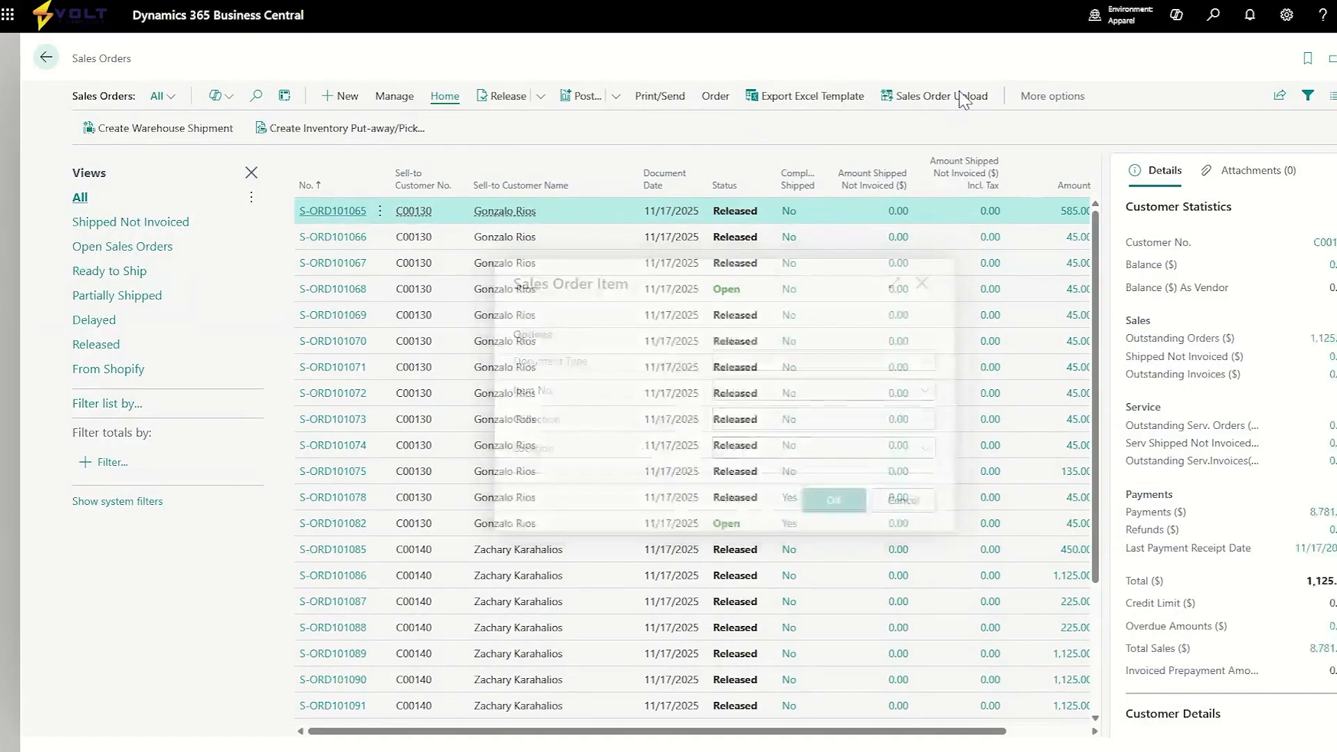
left_click(963, 106)
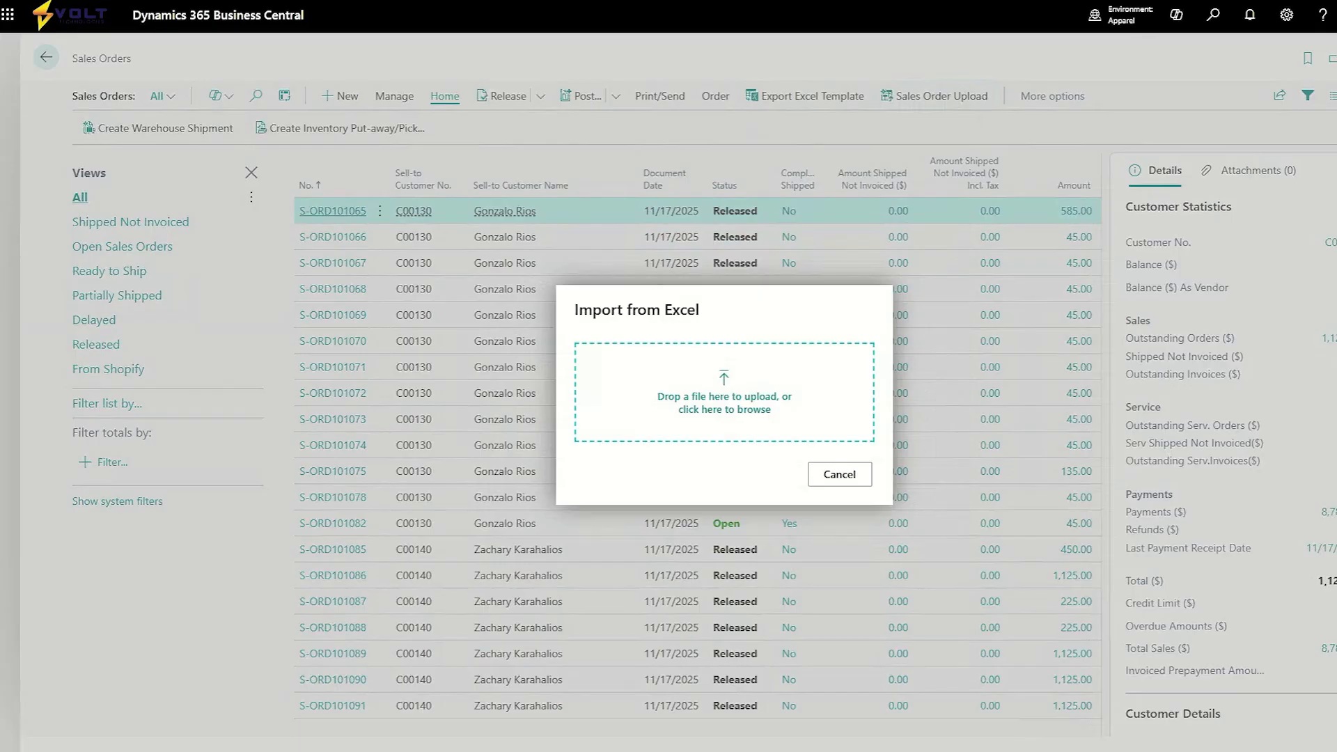
left_click(844, 475)
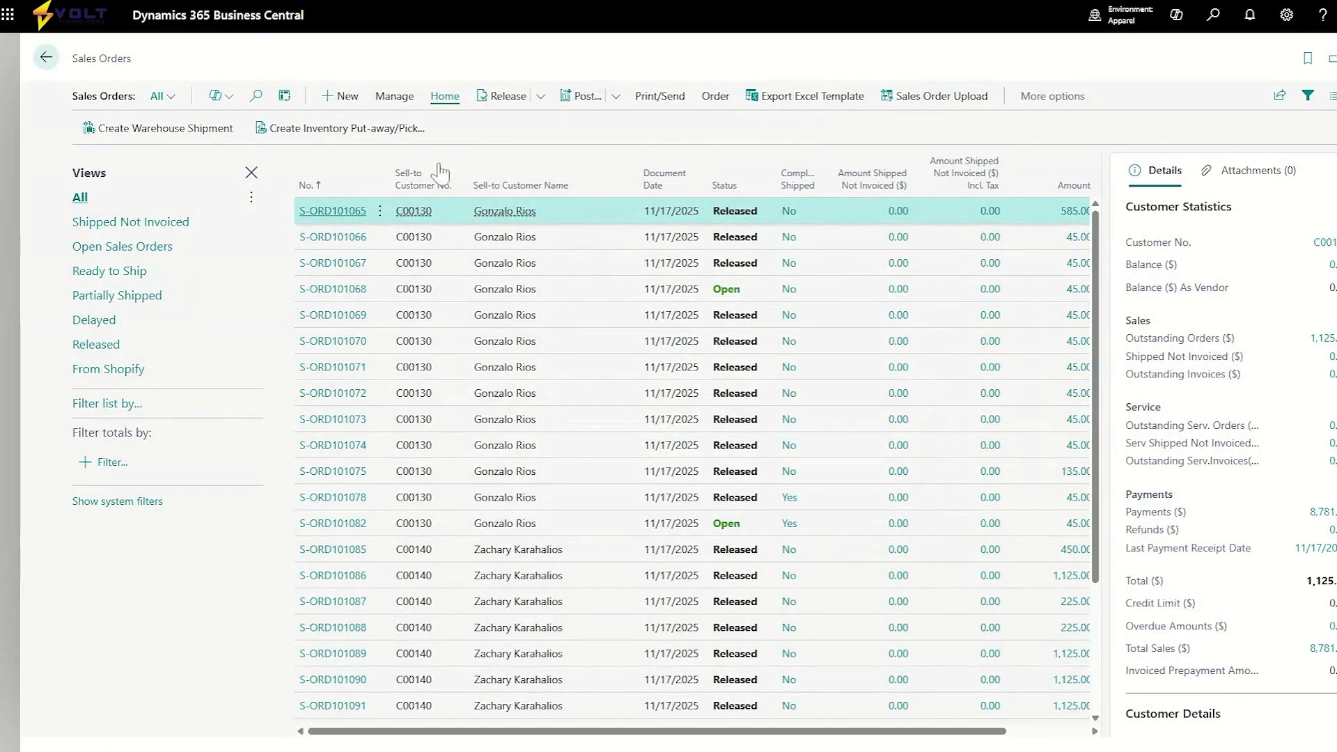
Create a new sales order for the customer Trey Research.
left_click(339, 96)
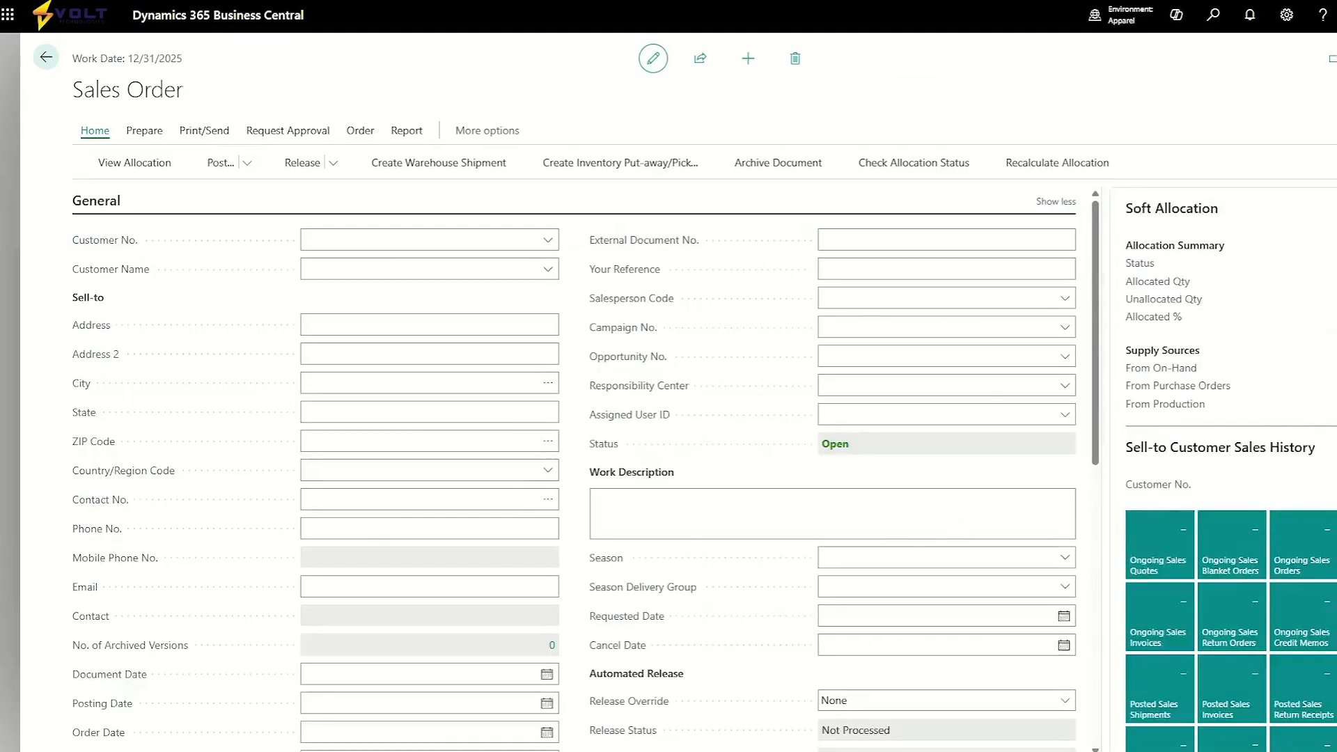
left_click(405, 265)
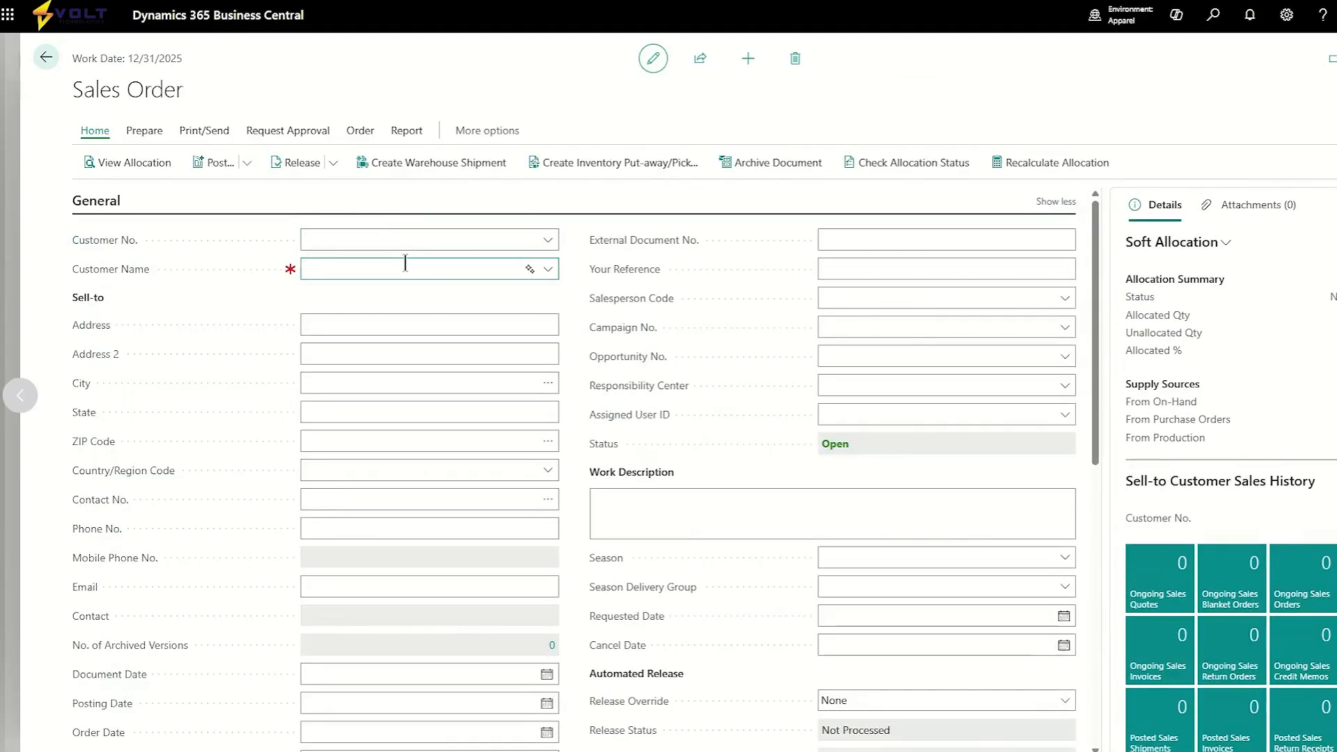
type("trey")
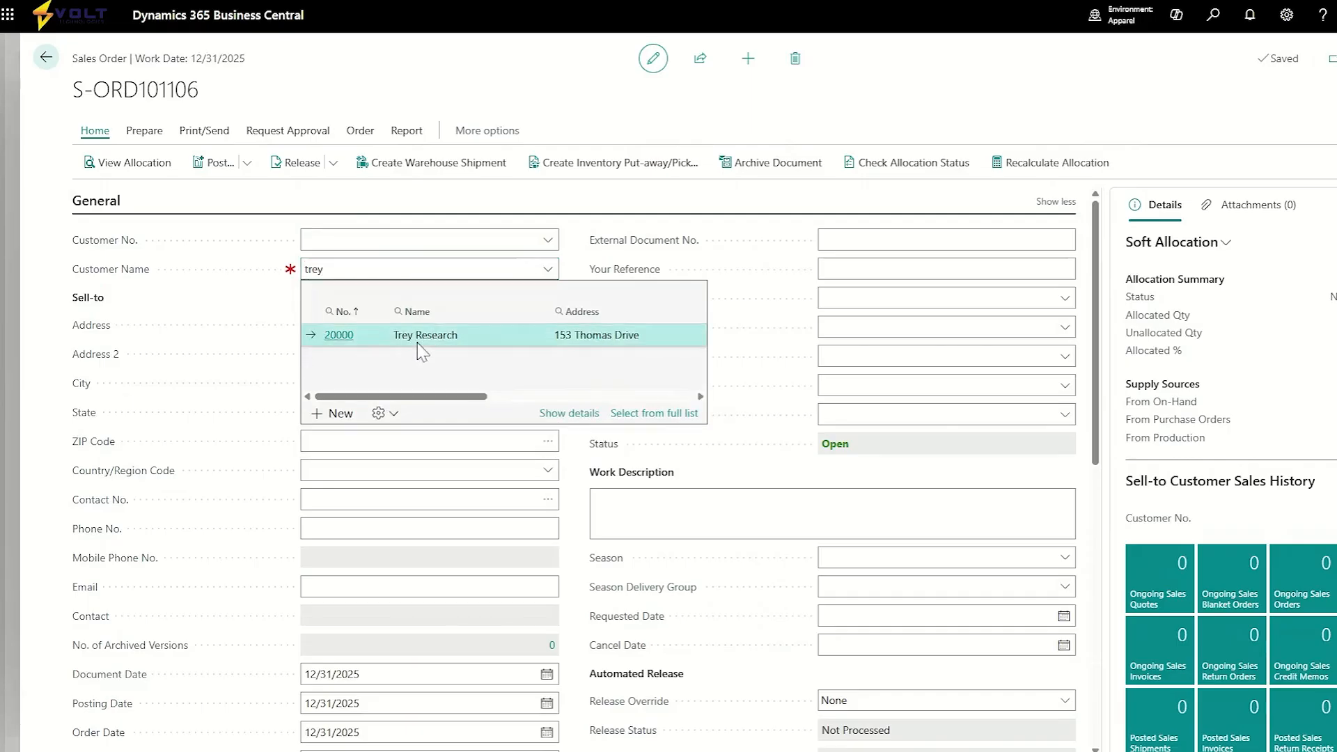
left_click(418, 344)
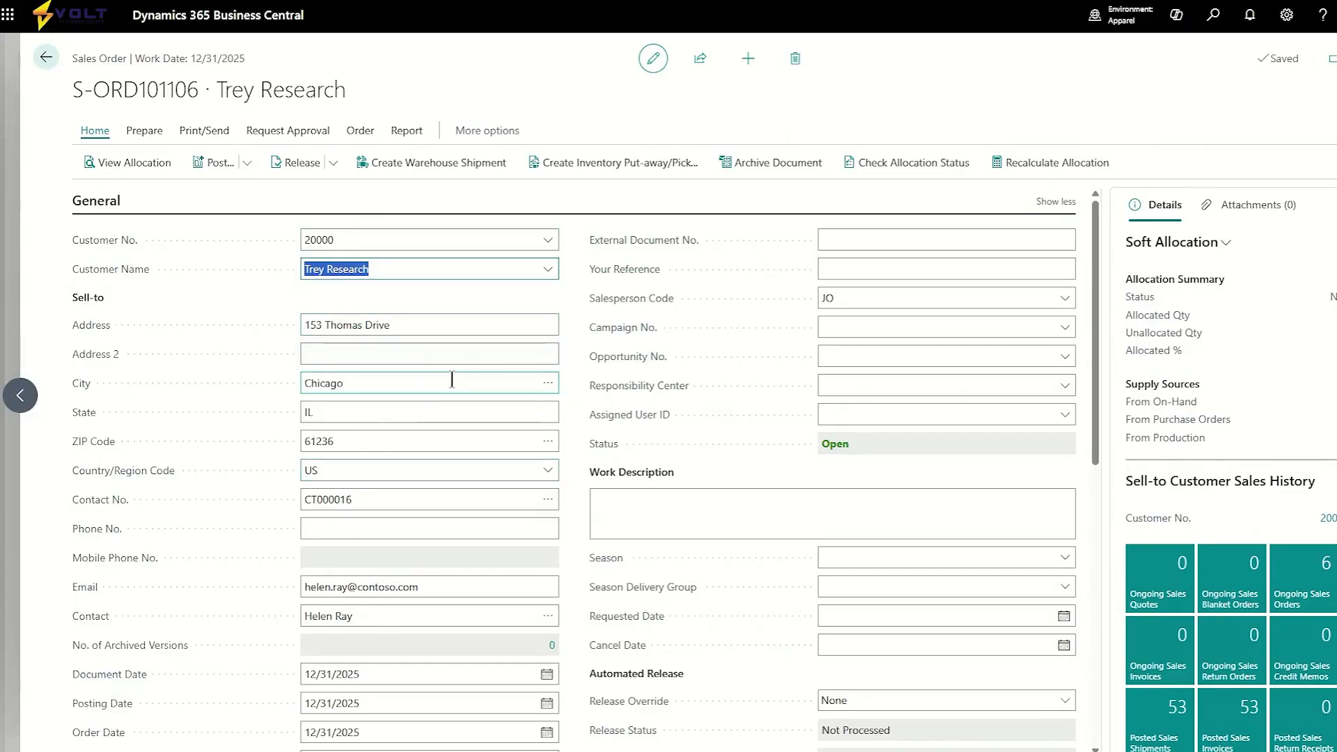
Collapse the General section and add a line for item VOLT-0200, Collared Shirt.
scroll(456, 383, "down", 1)
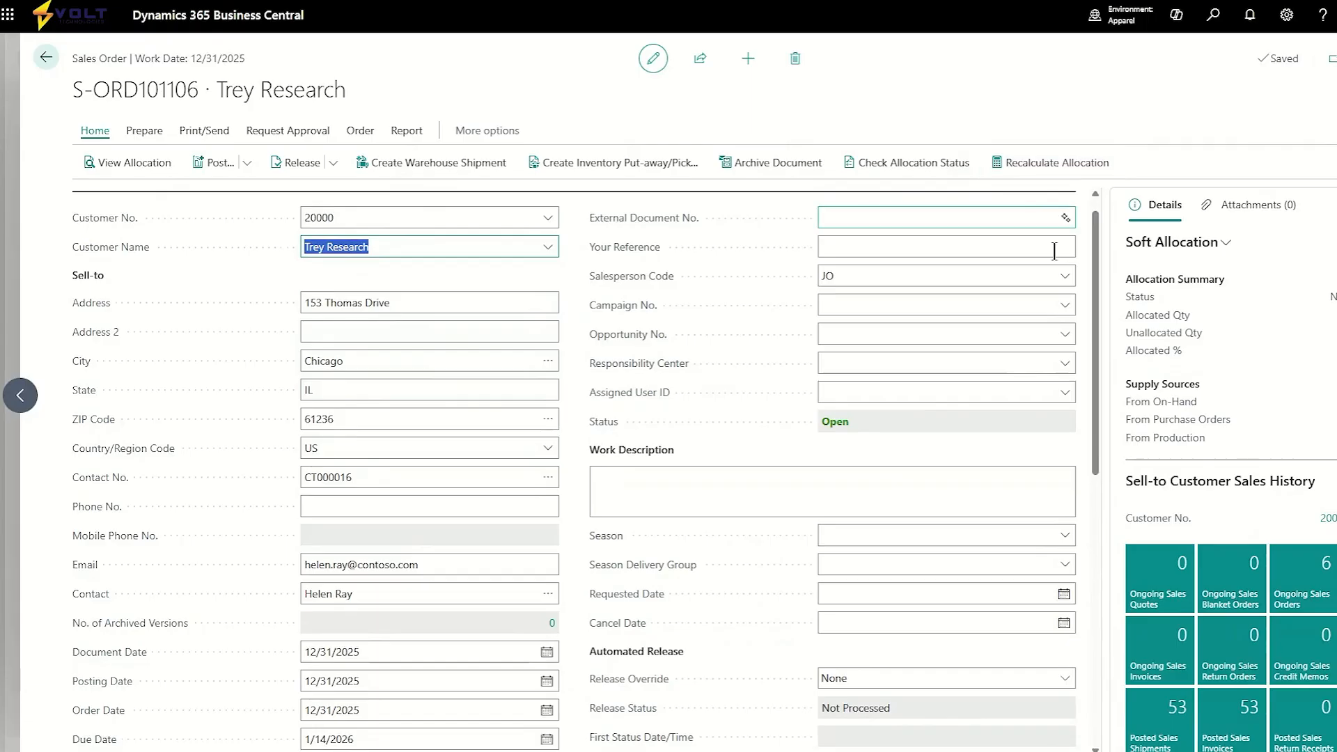
scroll(1052, 209, "up", 1)
left_click(1070, 203)
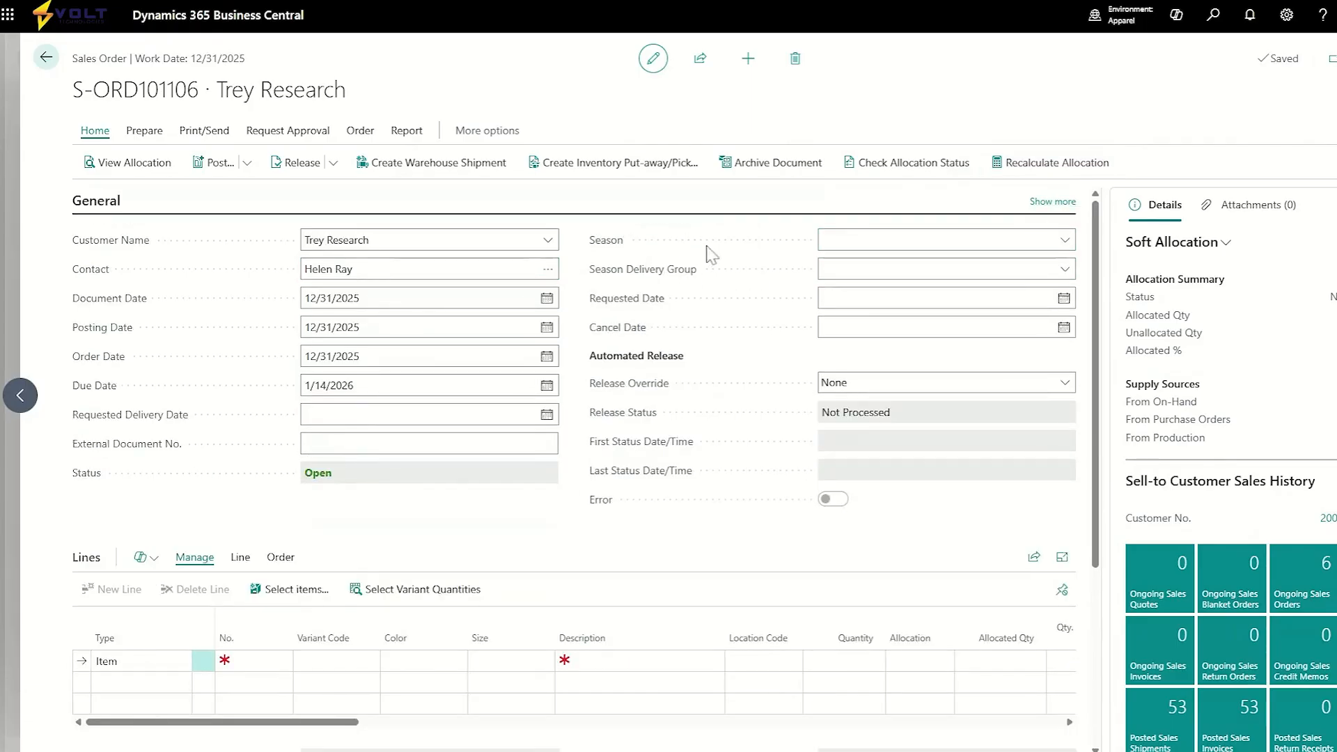
left_click(885, 277)
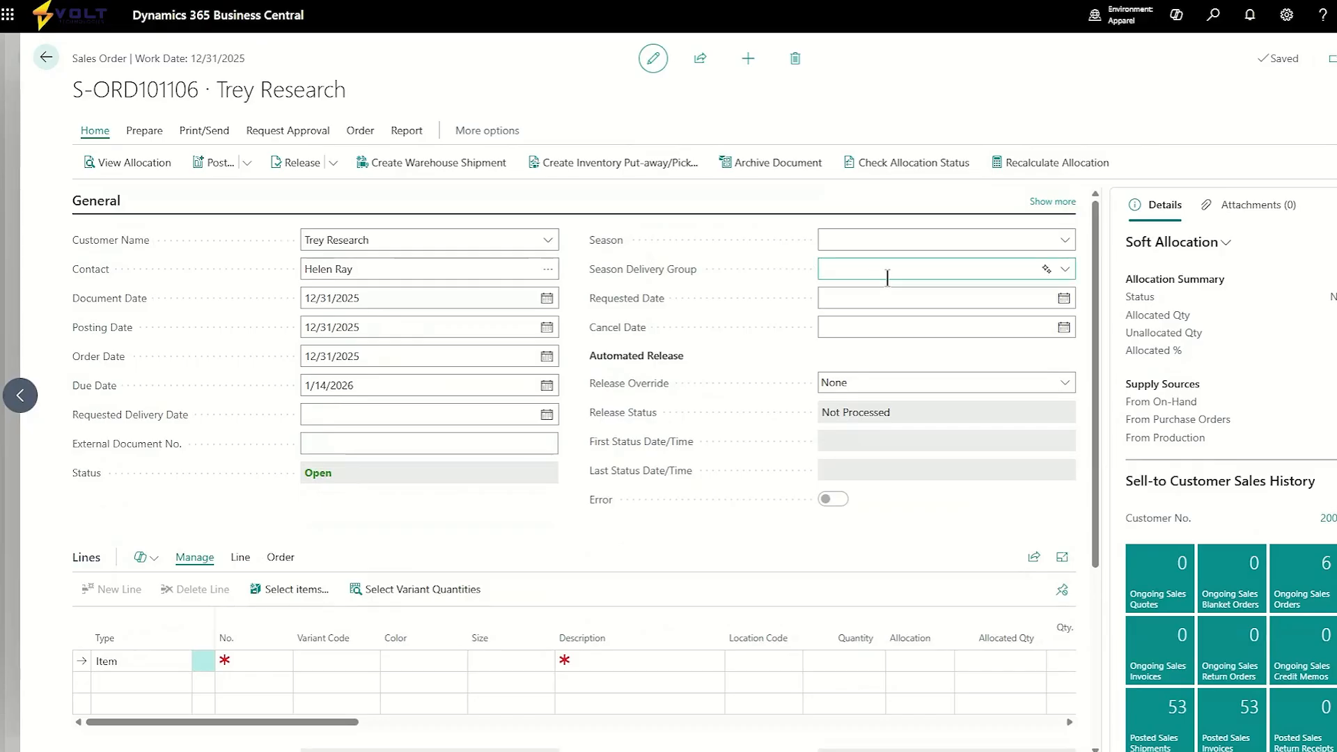
left_click(979, 323)
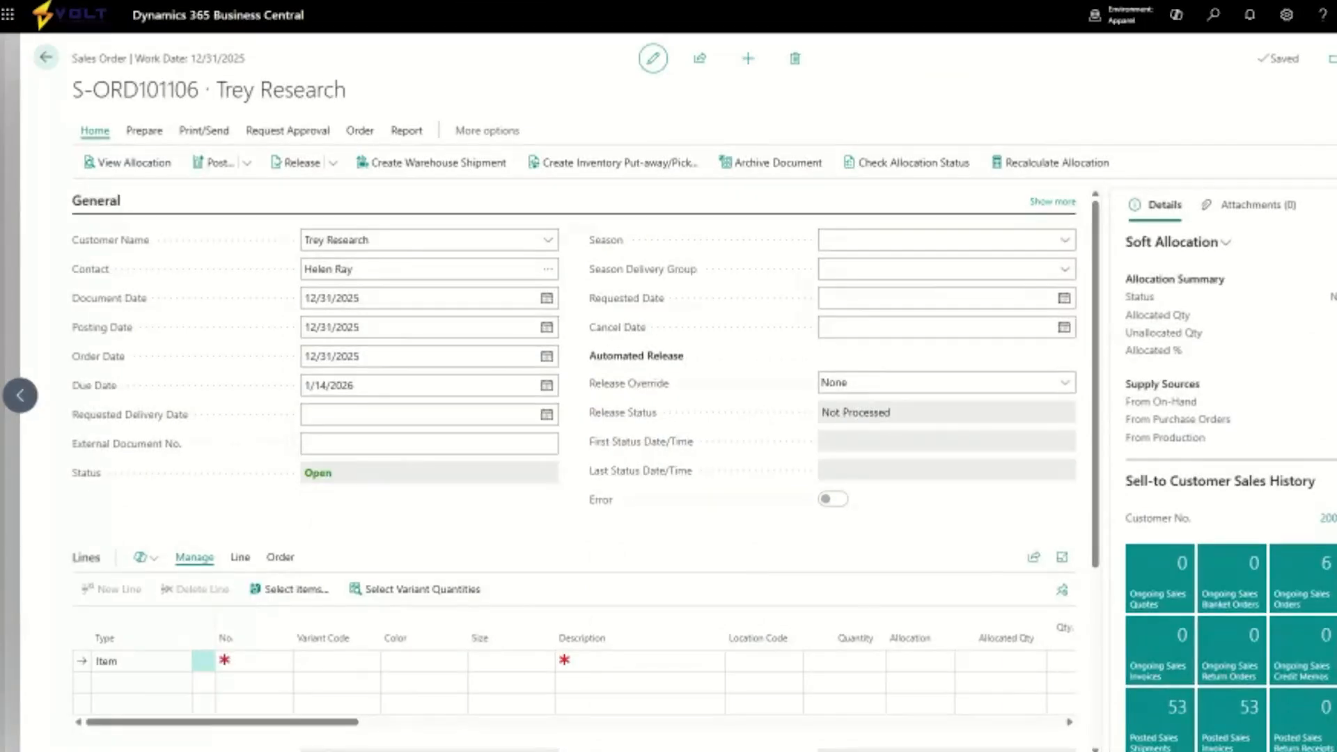
left_click(251, 662)
type("Volt-0")
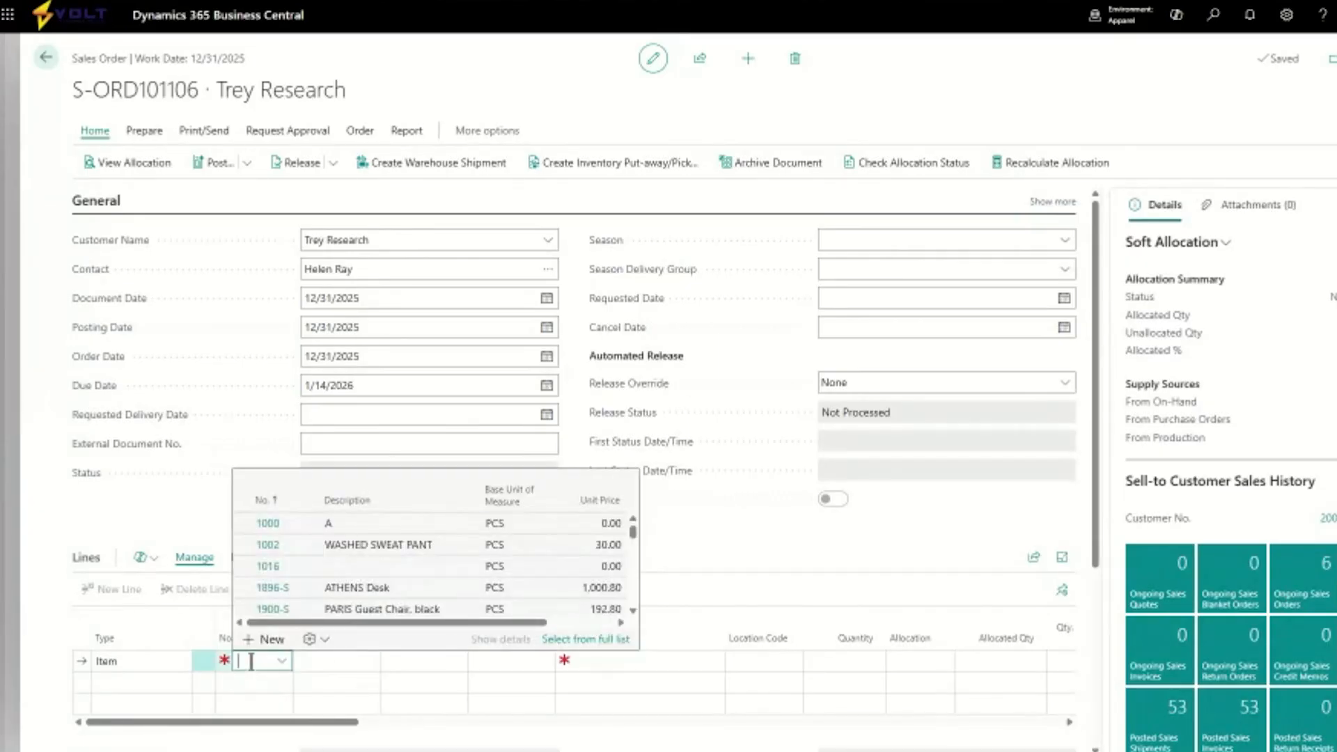
type("200")
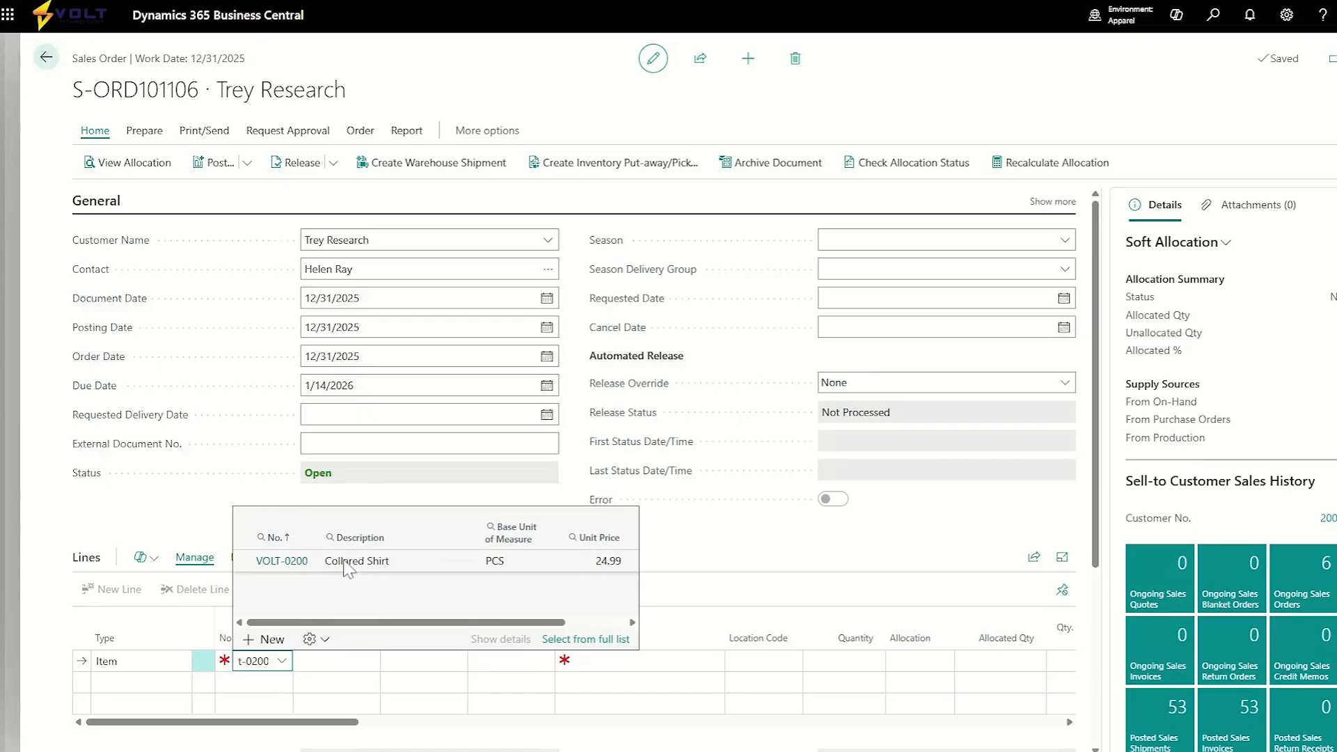
left_click(348, 568)
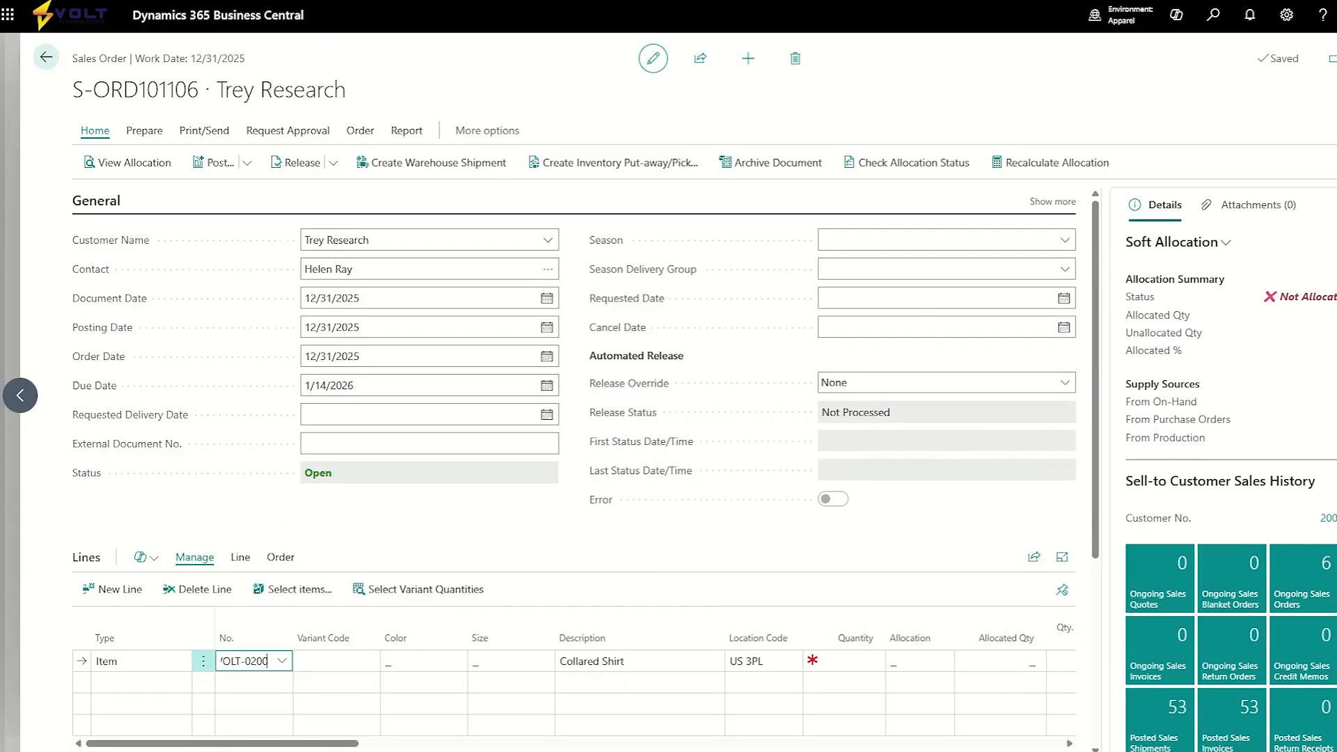
Open the variant quantity grid for the line and enter 10 for BLACK size L and 15 for GREY size M.
left_click(371, 662)
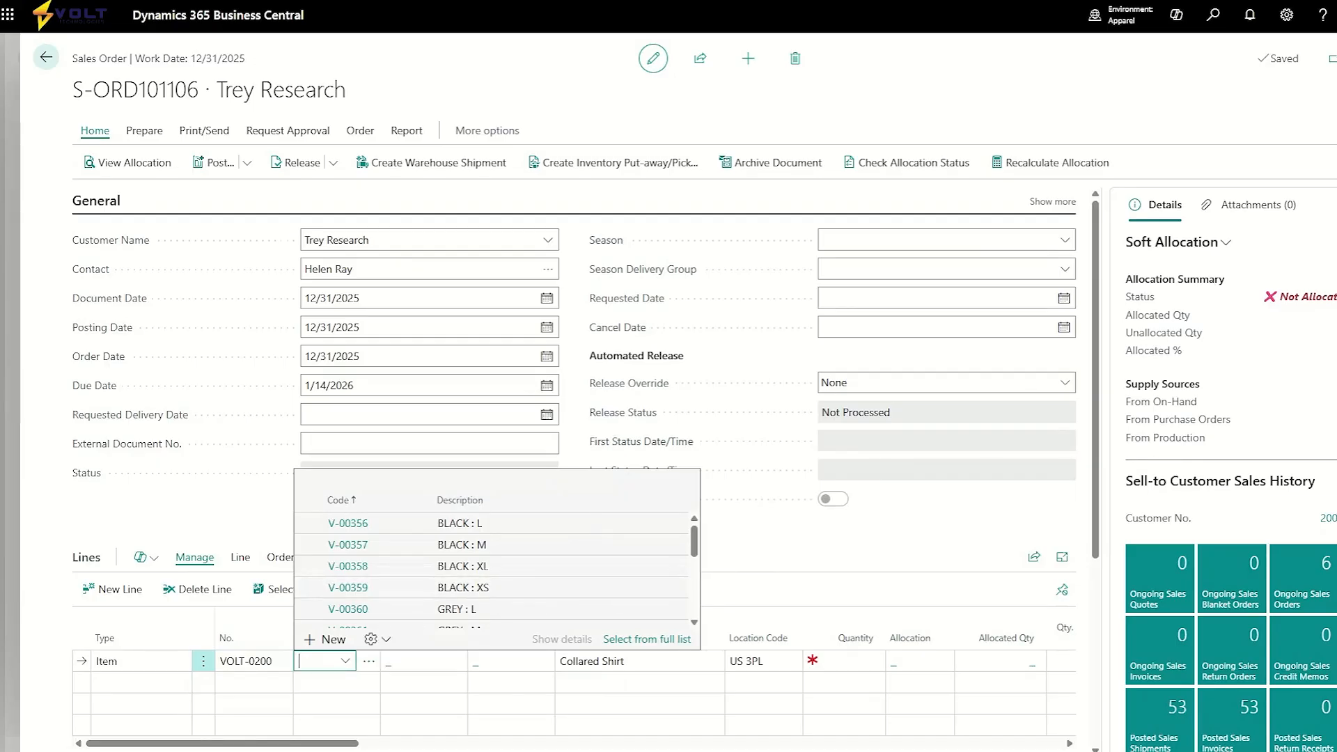
left_click(792, 545)
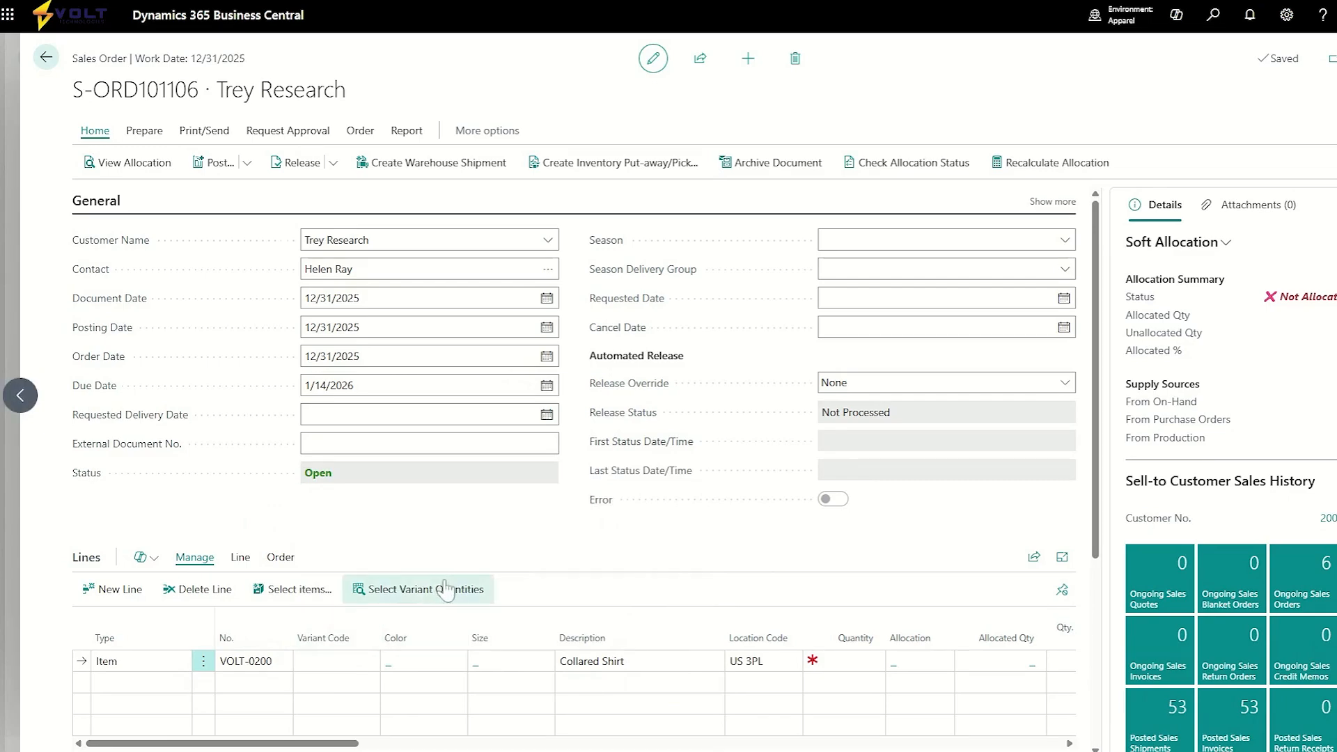
left_click(436, 603)
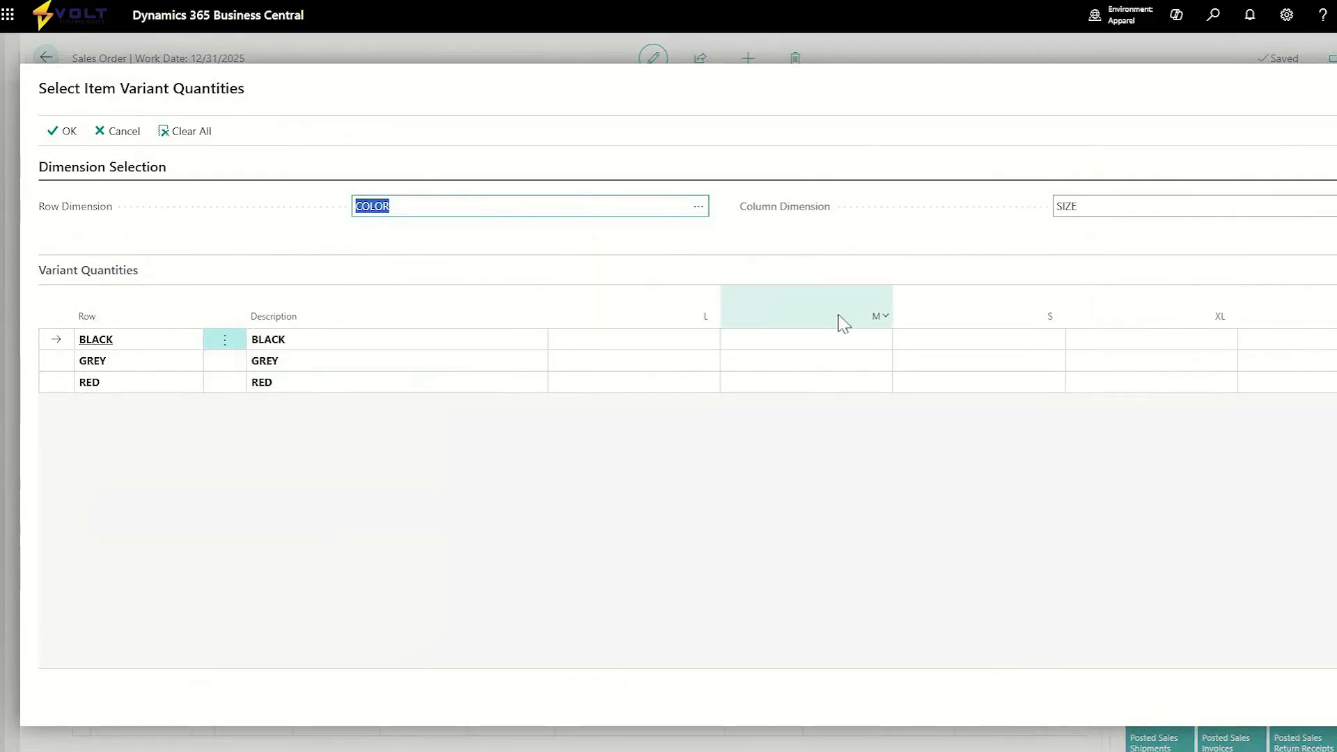
left_click(697, 339)
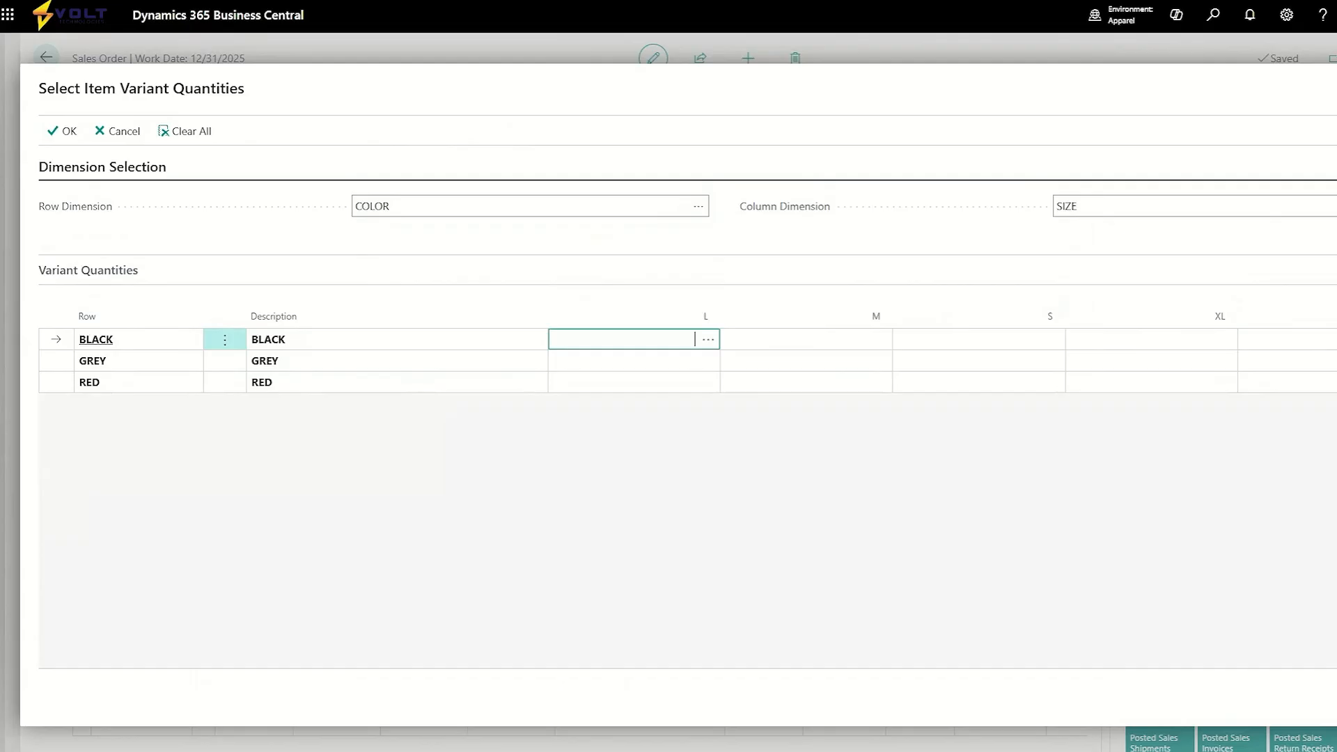
type("10")
left_click(867, 361)
type("15")
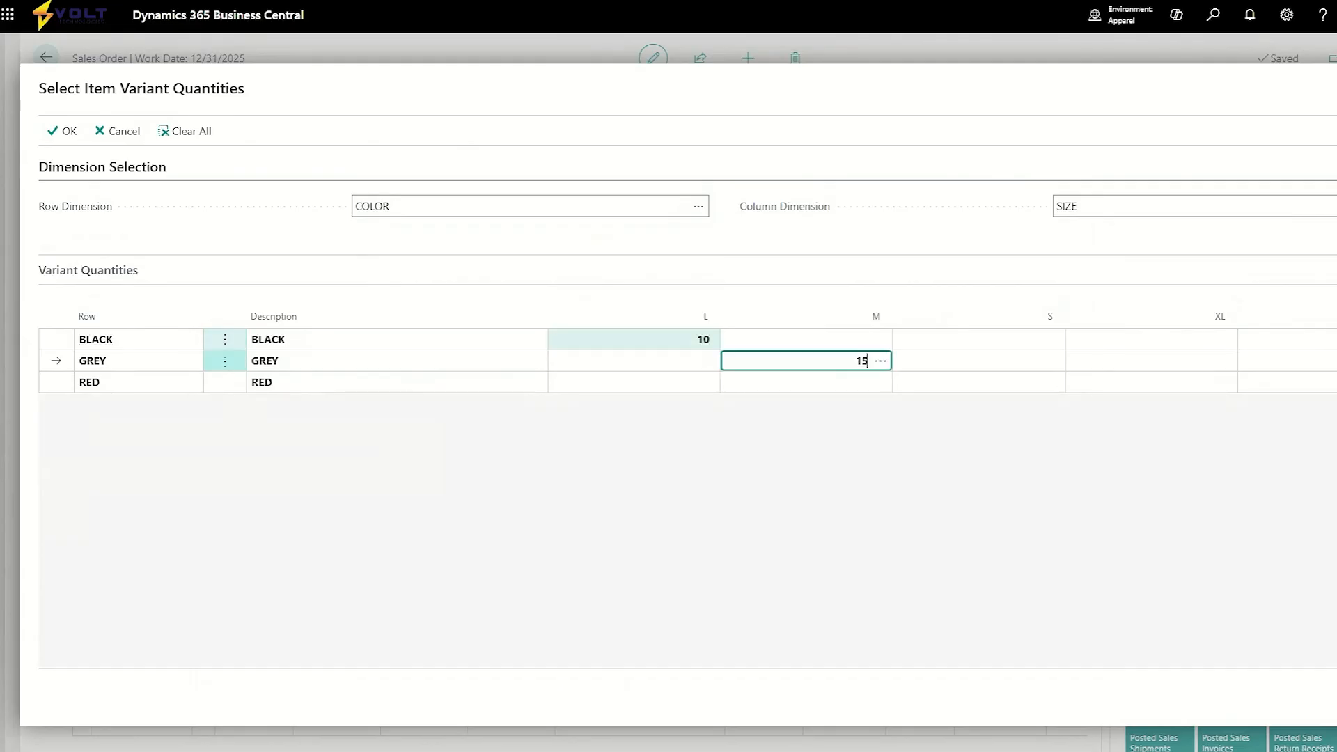
Enter 20 for RED size S, 15 for GREY size XL and 20 for BLACK size XS, then confirm to create the variant lines.
key("Tab")
left_click(1038, 382)
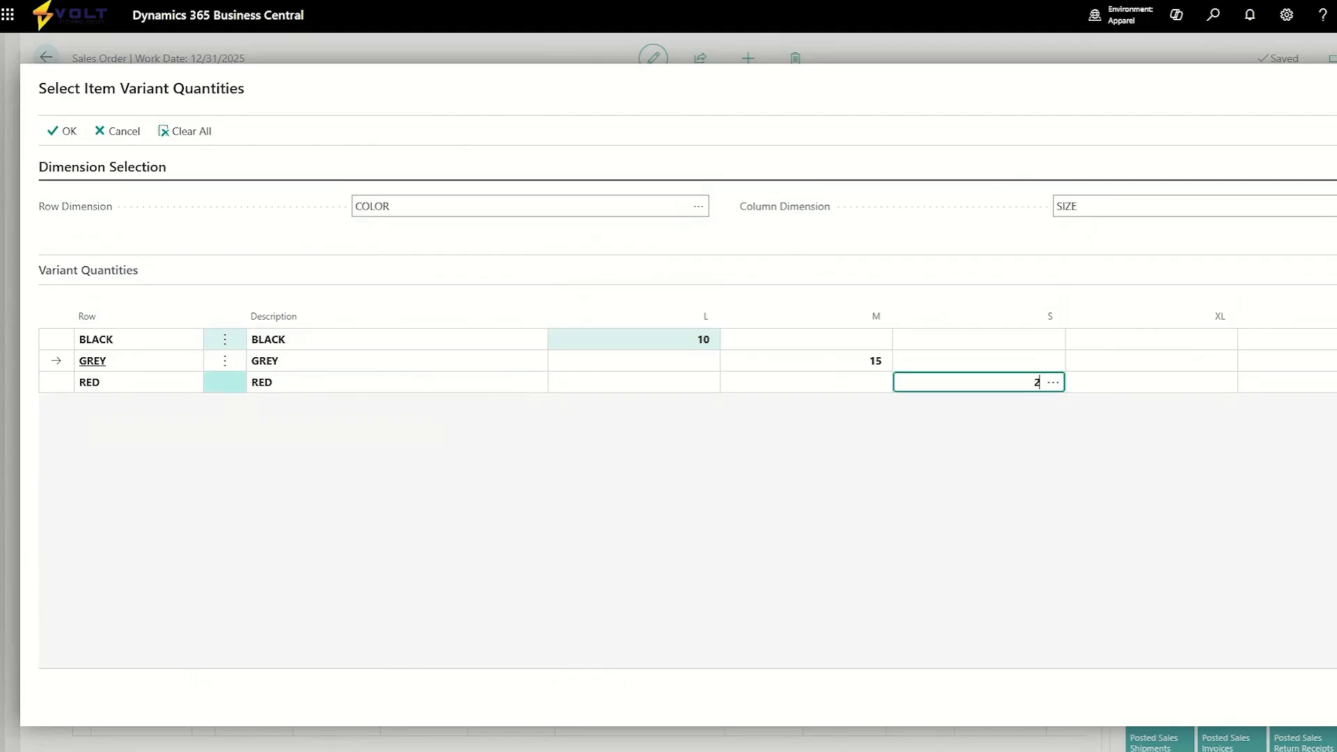
type("20")
key("Up")
key("Tab")
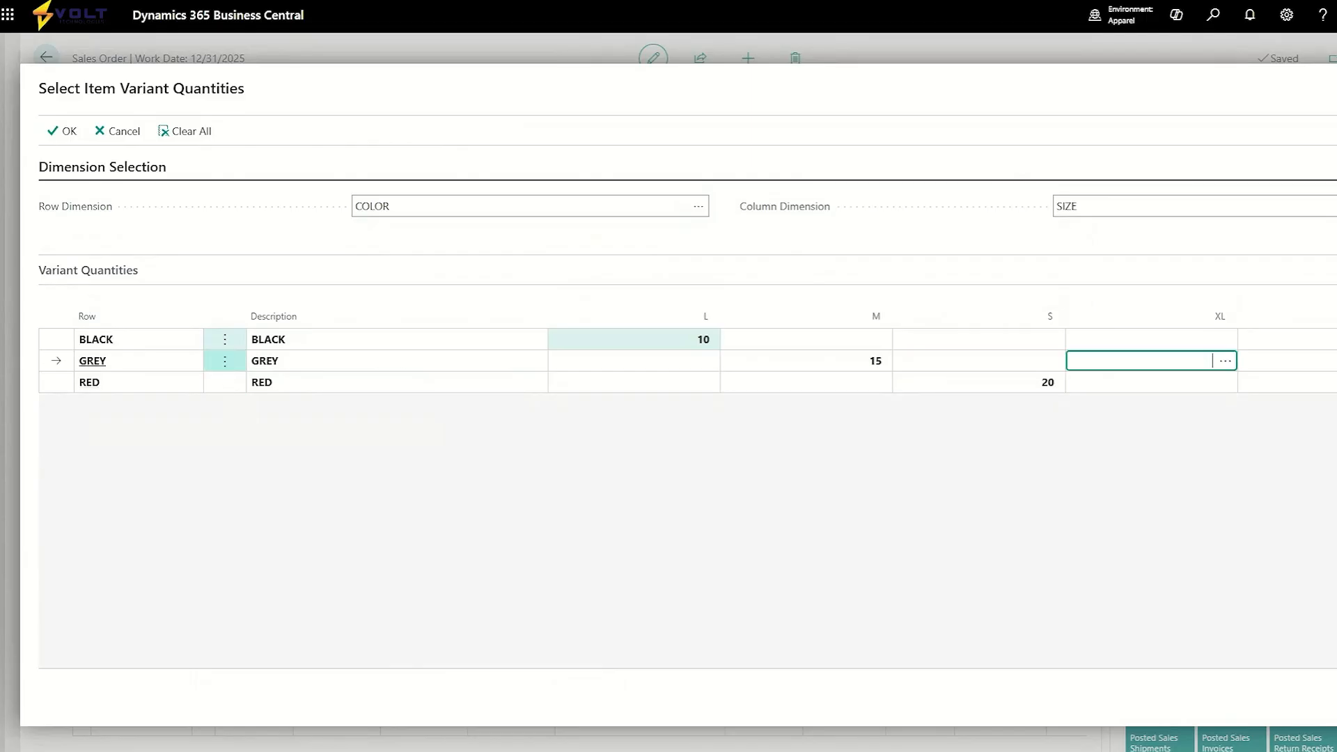
type("15")
key("Up")
key("Tab")
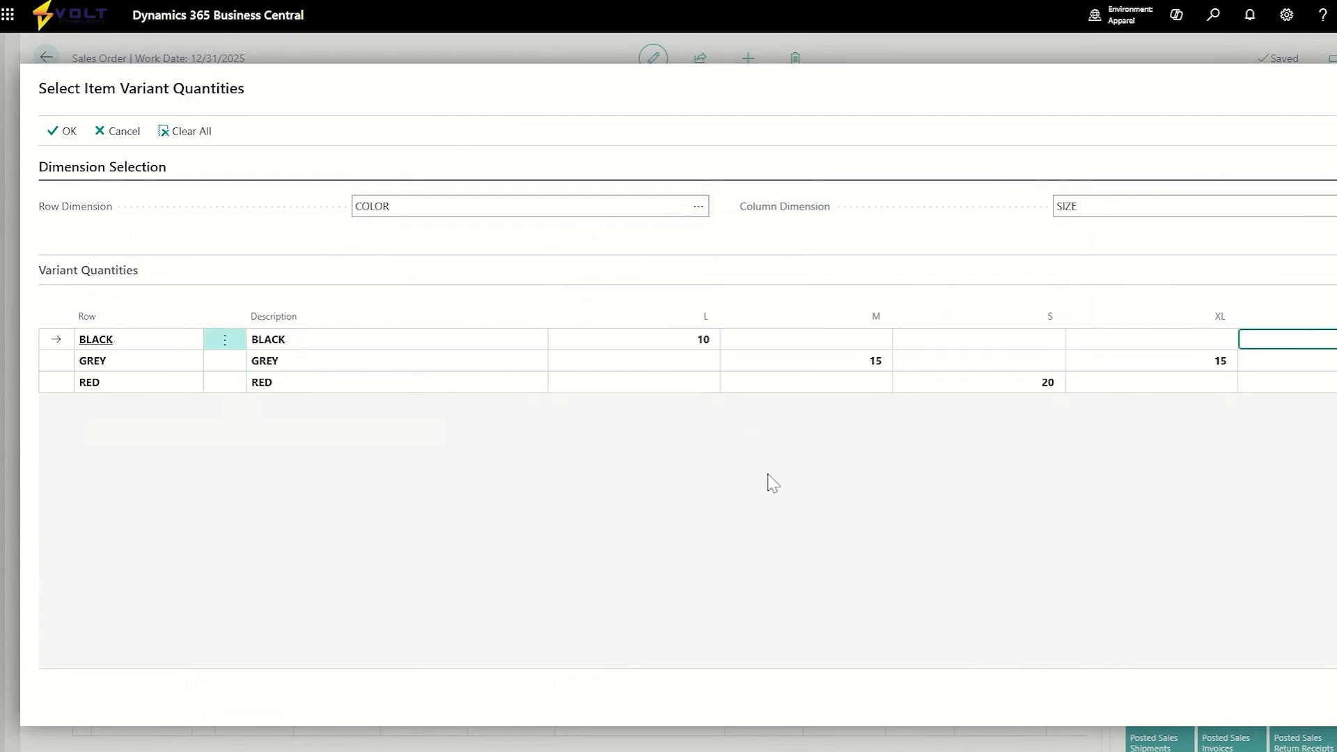
left_click(1255, 578)
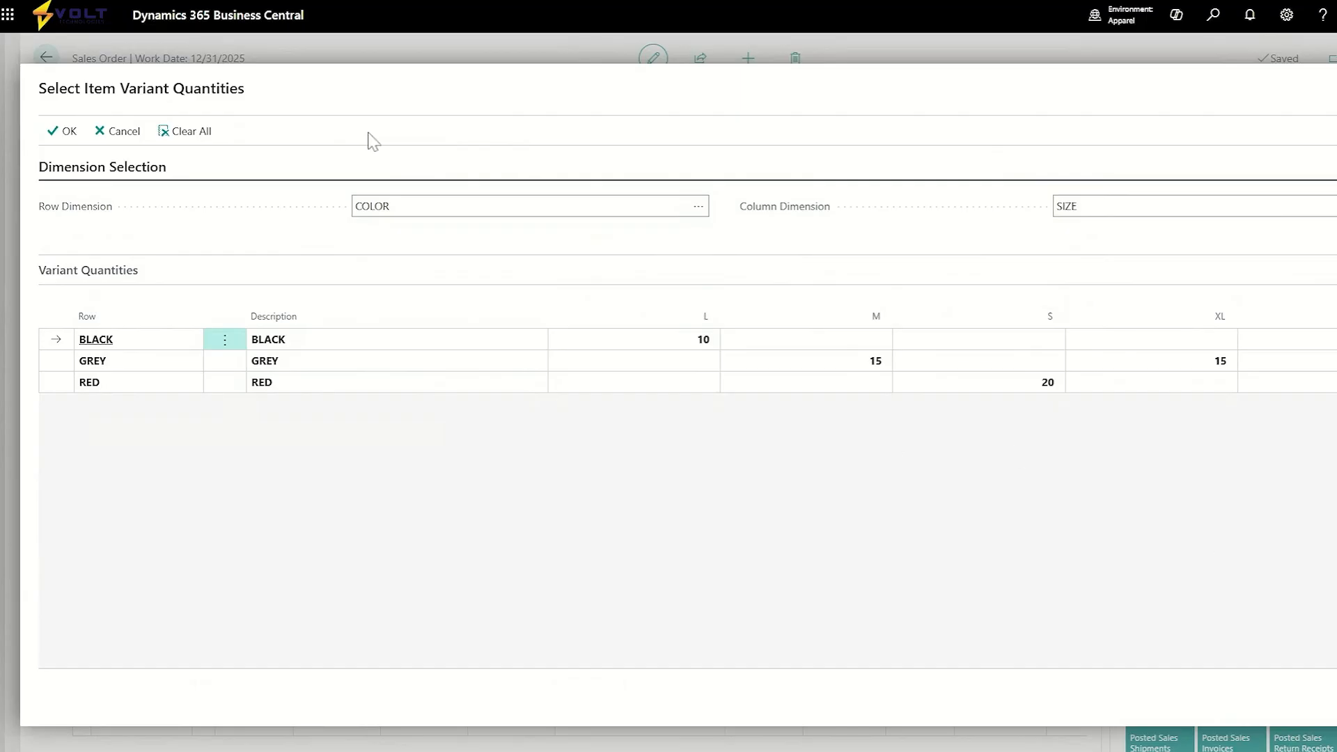
left_click(70, 132)
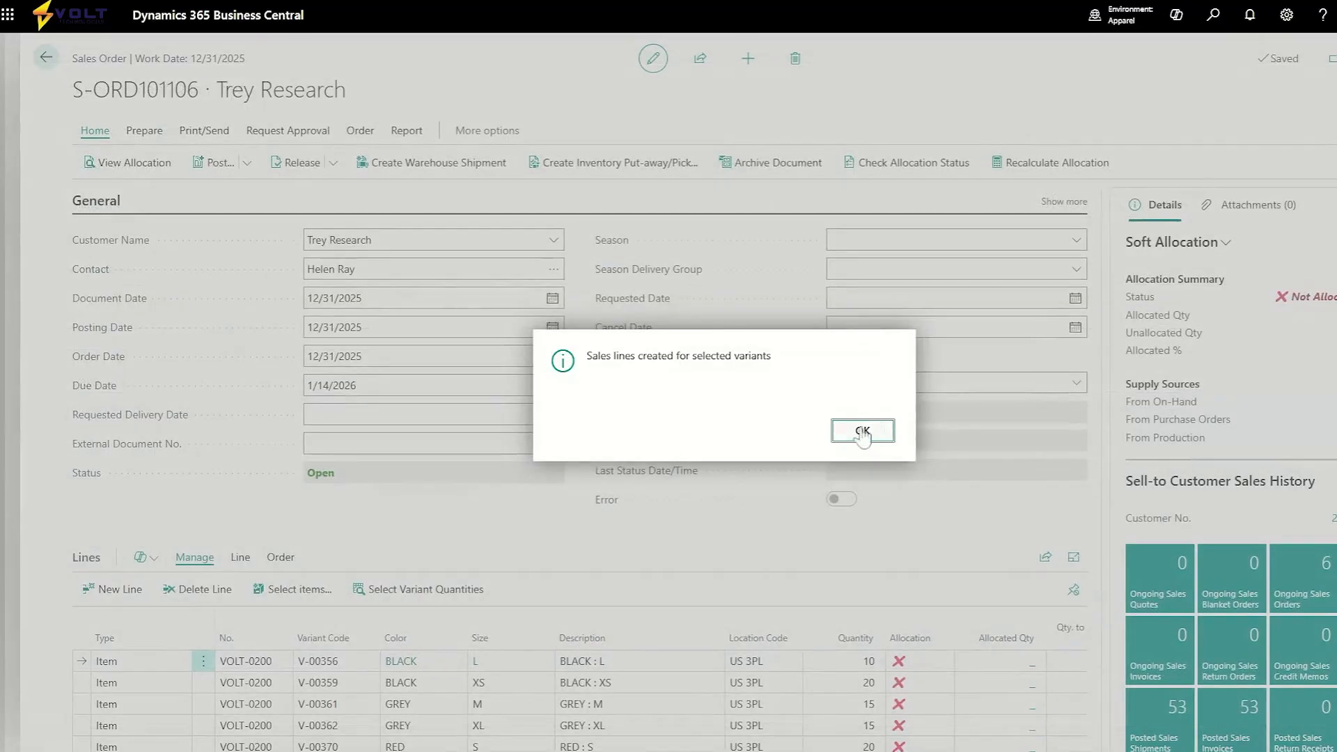
left_click(875, 431)
Open the GREY M line's quantity for editing.
scroll(606, 522, "down", 3)
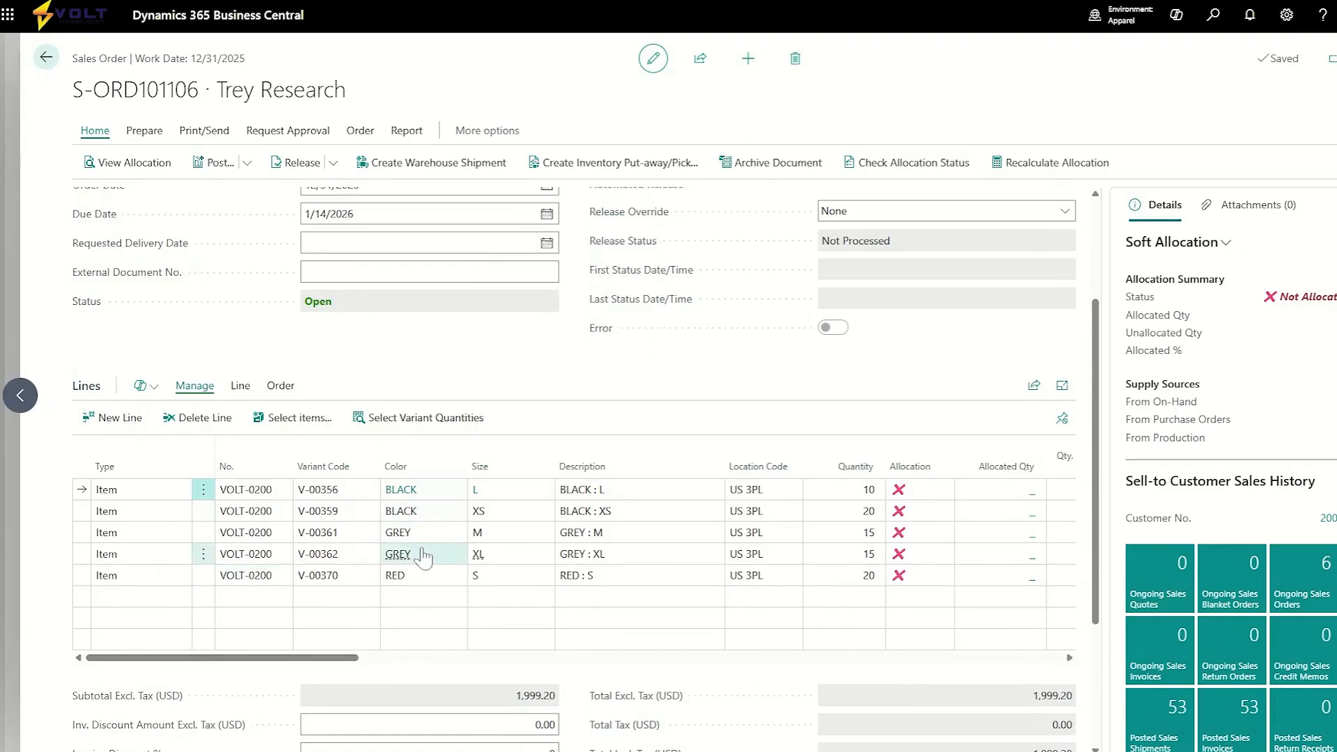
left_click(820, 538)
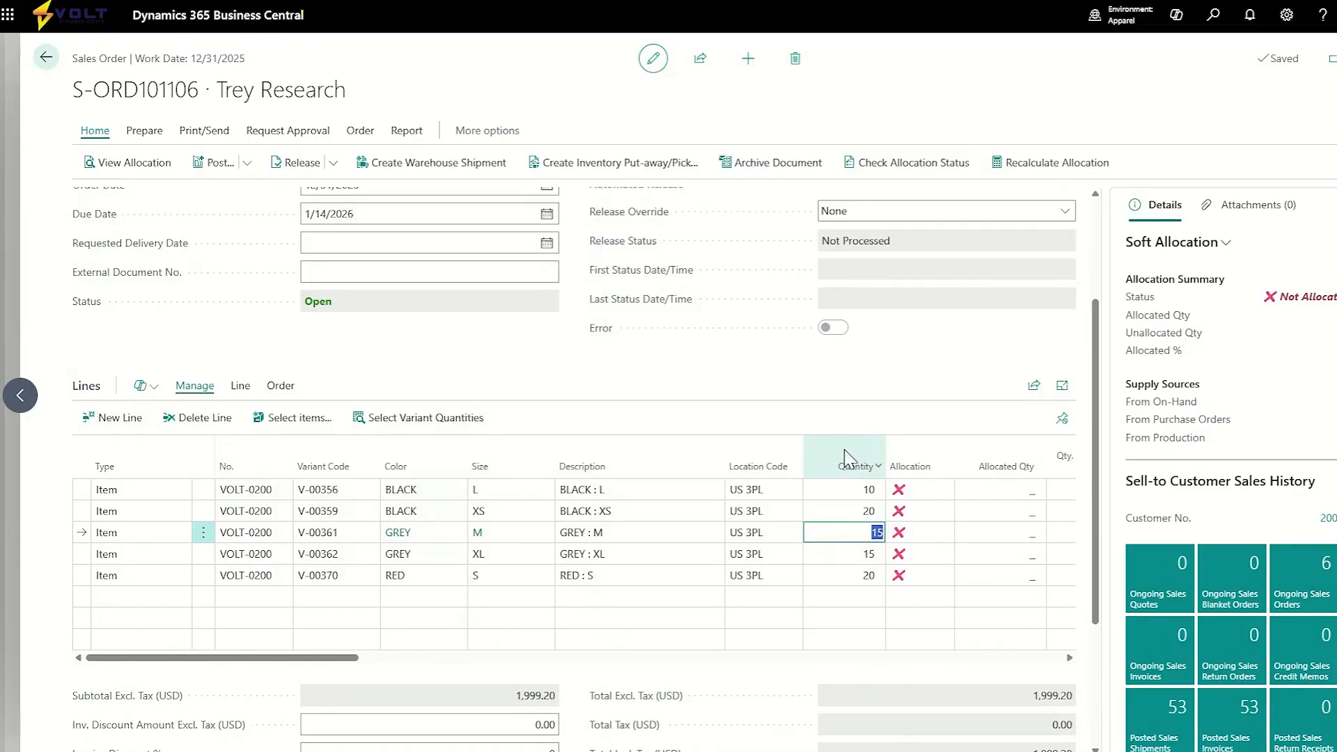